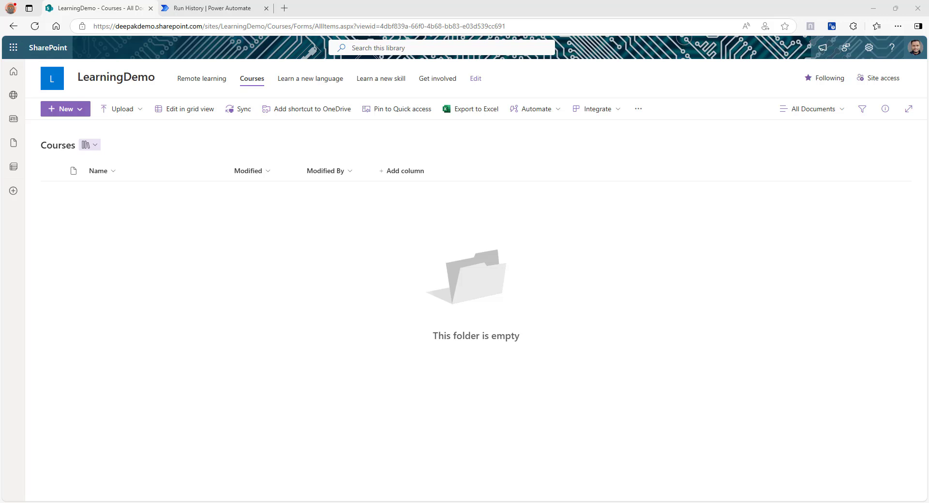
- Upload DIAD Instructor.zip into the Courses library and bring up its Automate > ExtractFile option
left_click_drag(213, 227, 224, 265)
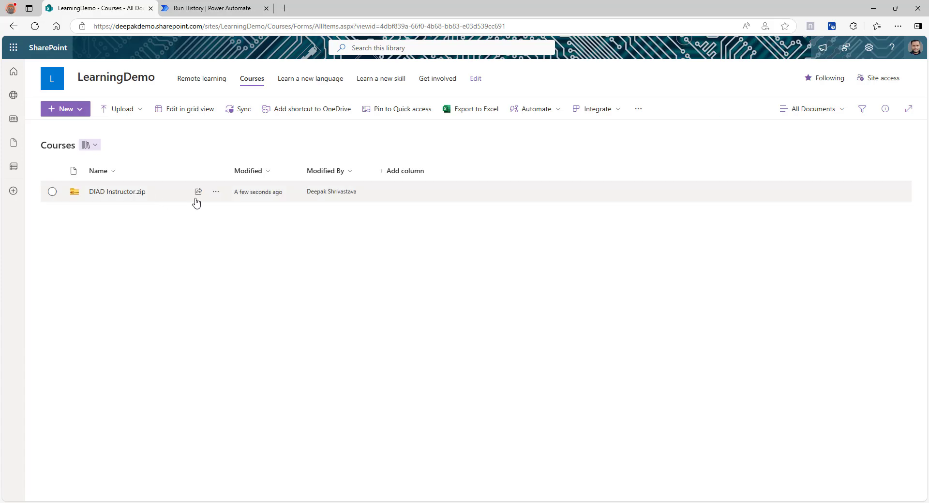
left_click(217, 193)
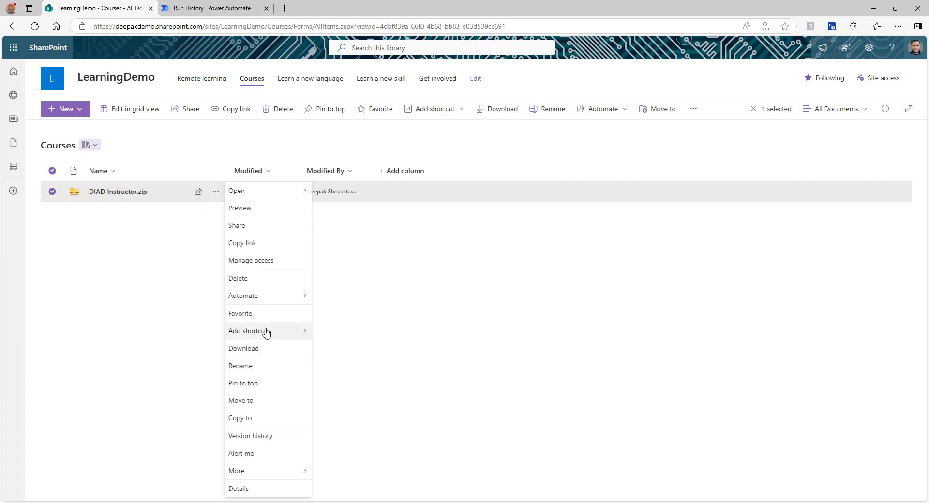
mouse_move(270, 304)
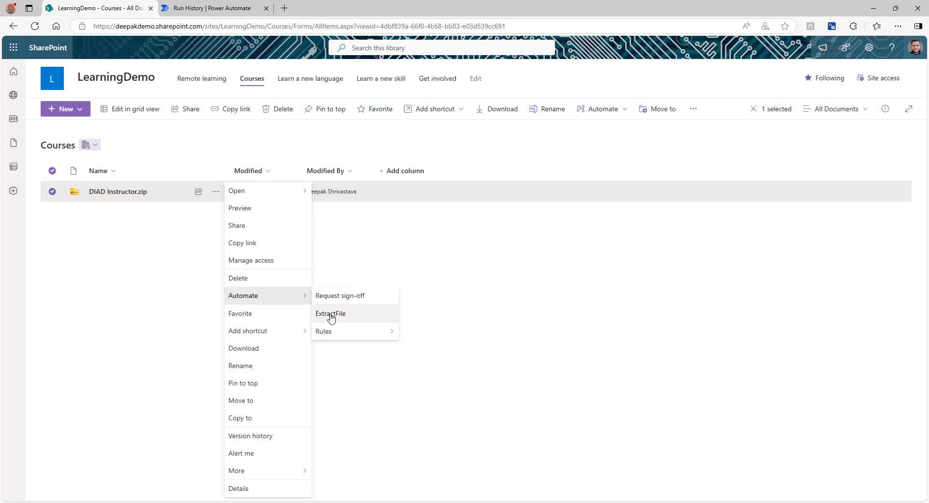
- Run the ExtractFile flow on DIAD Instructor.zip and refresh Courses to show the extracted files
left_click(333, 314)
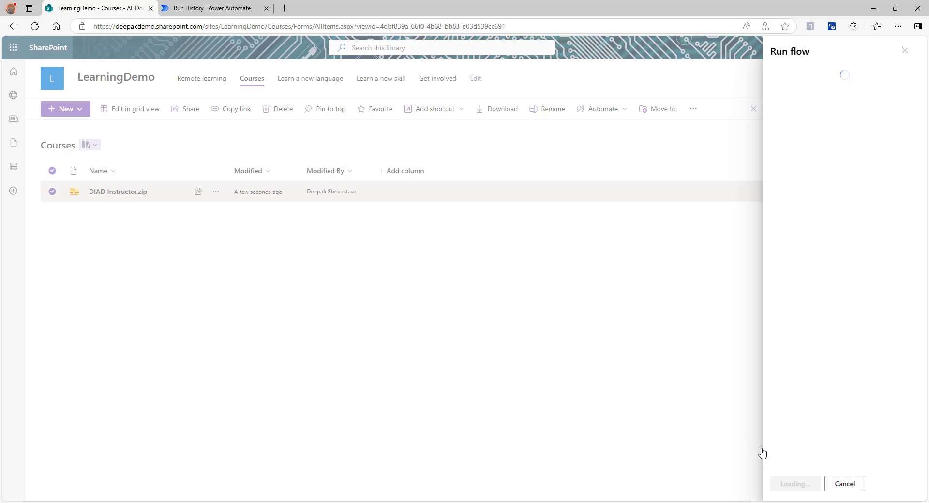
left_click(796, 487)
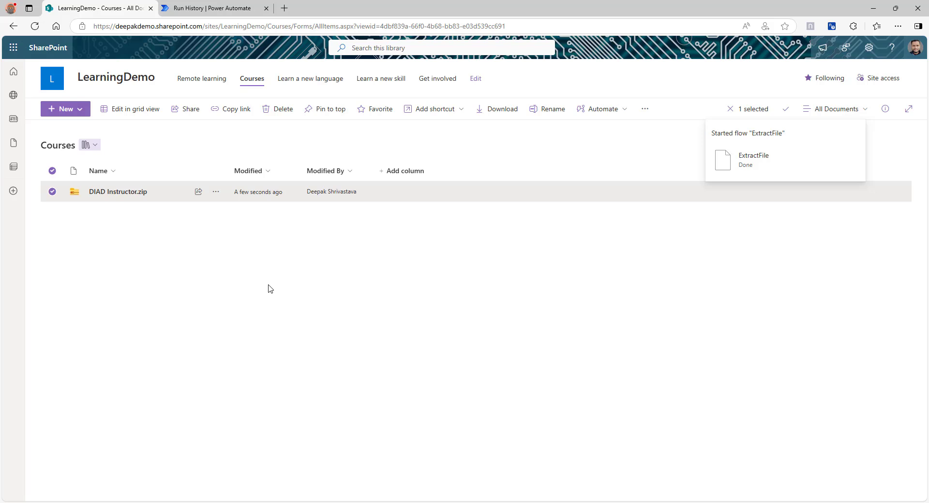
key("F5")
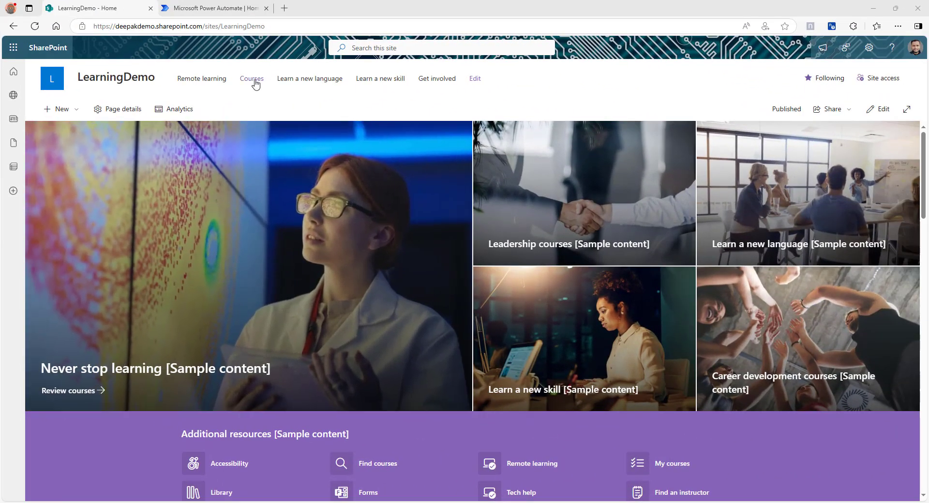
- Open the Courses library from the site navigation, then switch to the Power Automate tab
left_click(252, 79)
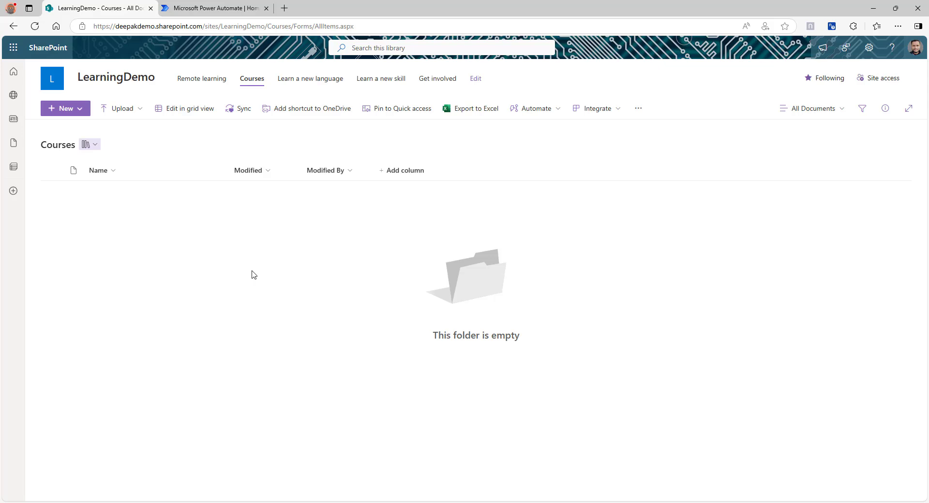
key("ctrl+Tab")
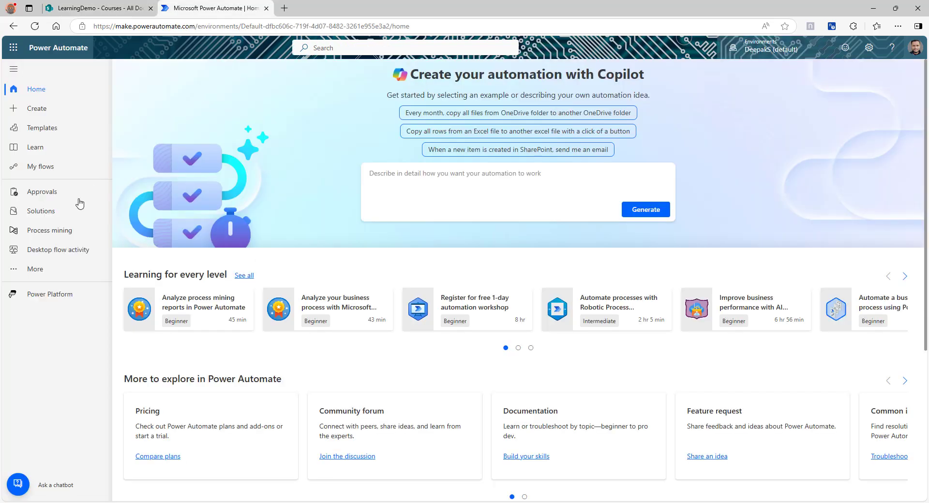
- Create an instant cloud flow using Manually trigger a flow, then turn off the new designer
left_click(35, 109)
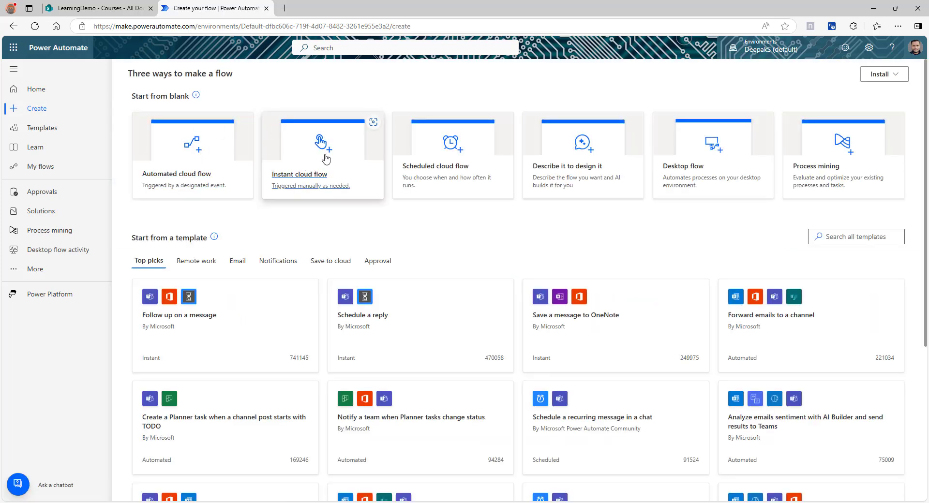
left_click(310, 169)
left_click(520, 221)
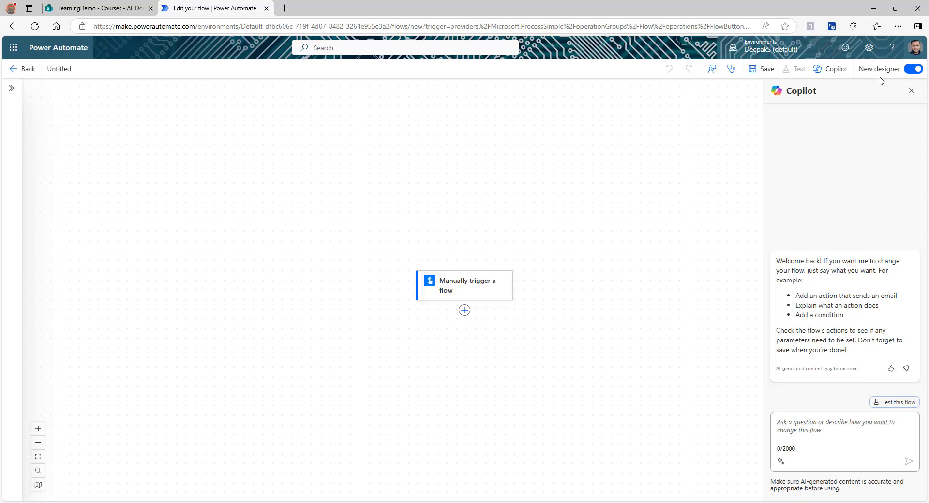
left_click(910, 71)
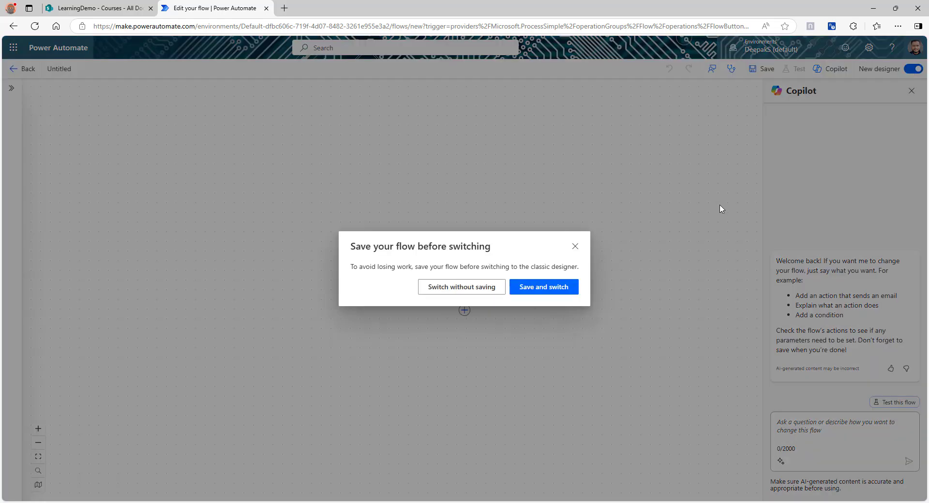
- Switch to the classic designer without saving and replace the manual trigger with SharePoint's For a selected file
left_click(461, 288)
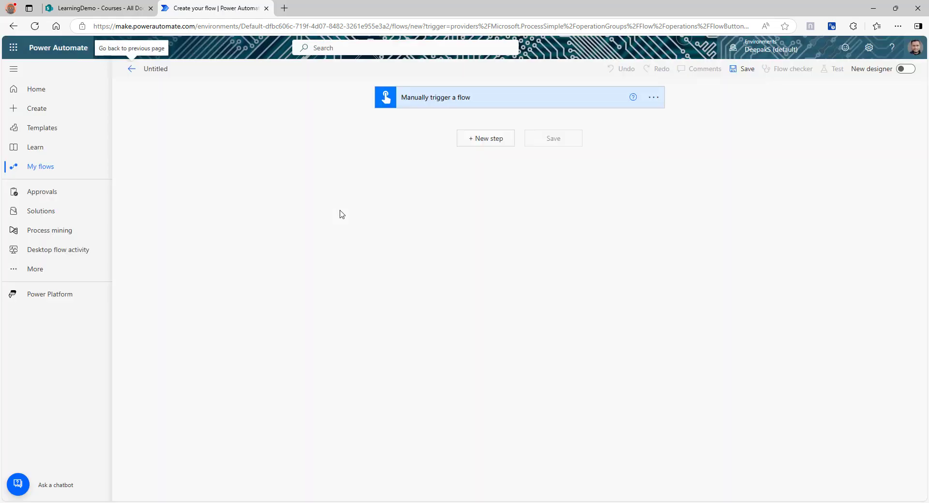
left_click(653, 100)
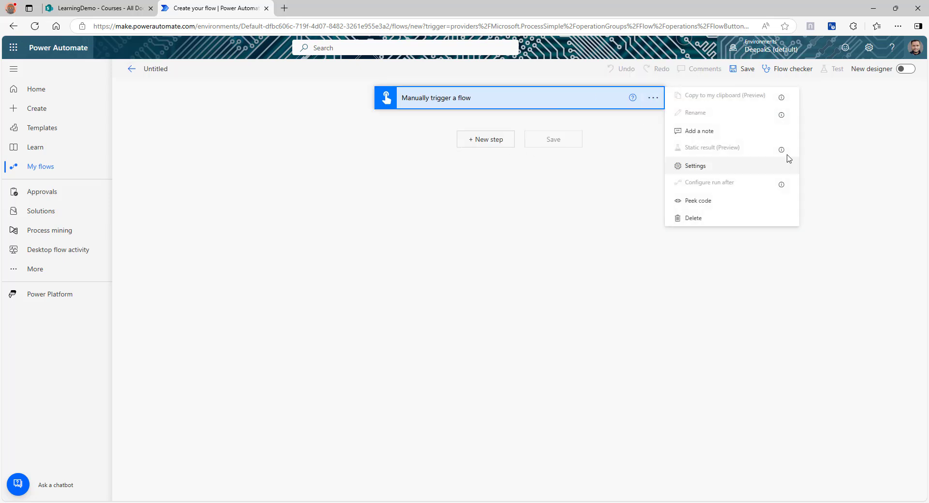
left_click(699, 219)
left_click(475, 292)
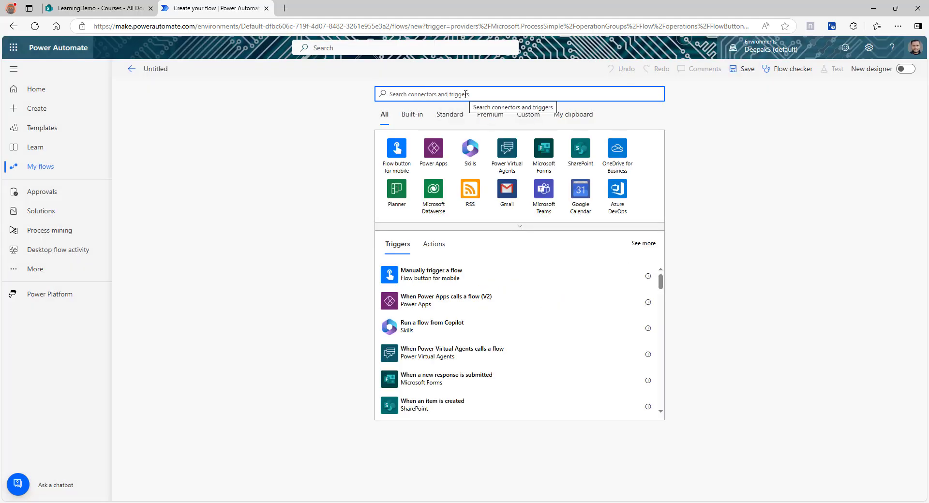
type("for a se")
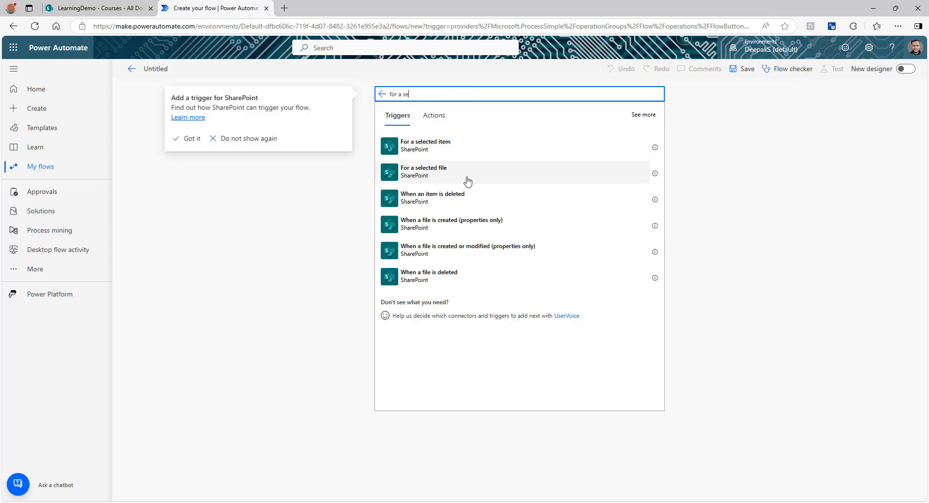
left_click(433, 181)
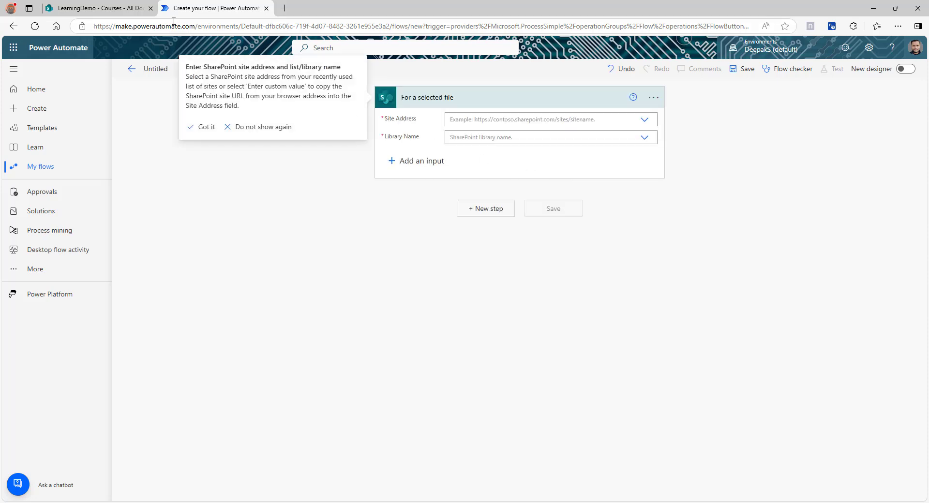
- Set the trigger's Site Address to LearningDemo and Library Name to Courses, then add a new step
left_click(114, 10)
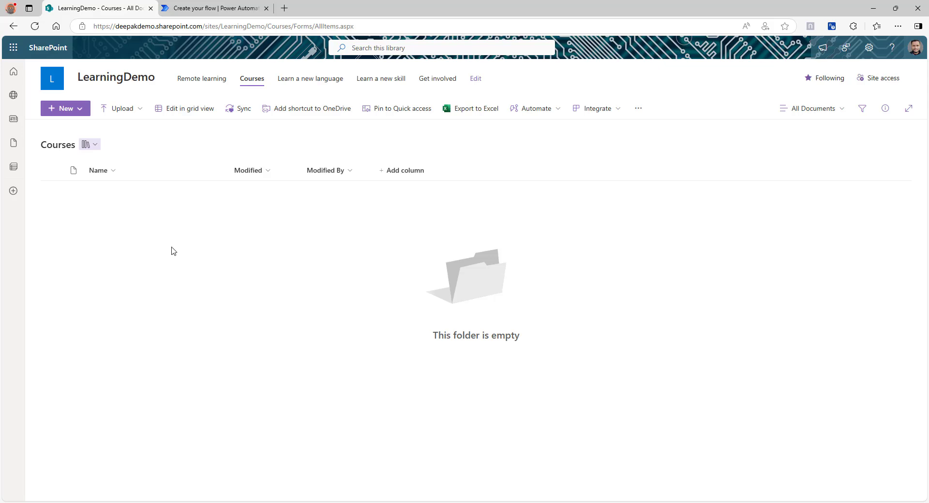
key("ctrl+Tab")
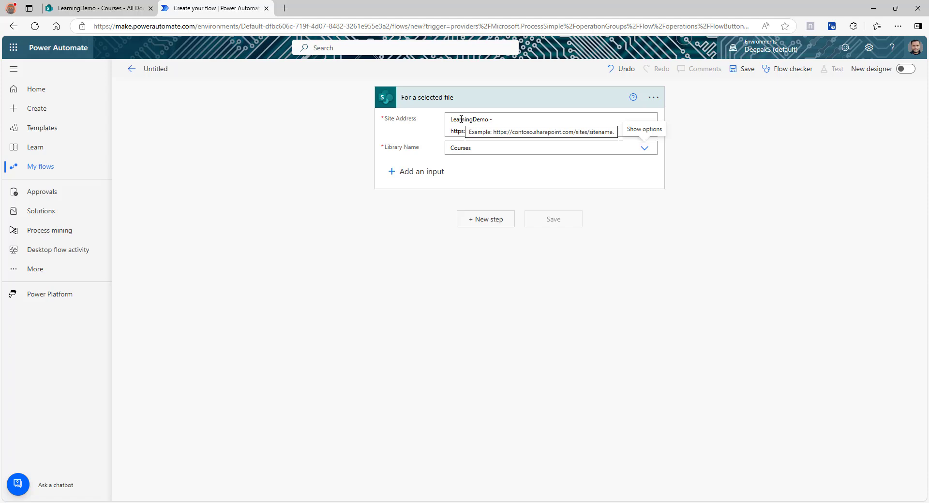
left_click(484, 222)
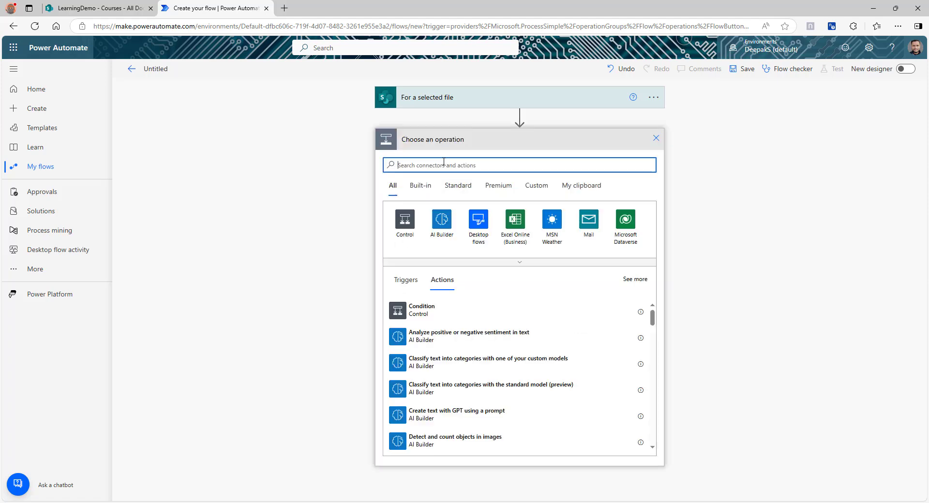
- Search 'sharepoint' and add the SharePoint Extract folder action after the trigger
left_click(444, 163)
type("sharepoint")
left_click(402, 221)
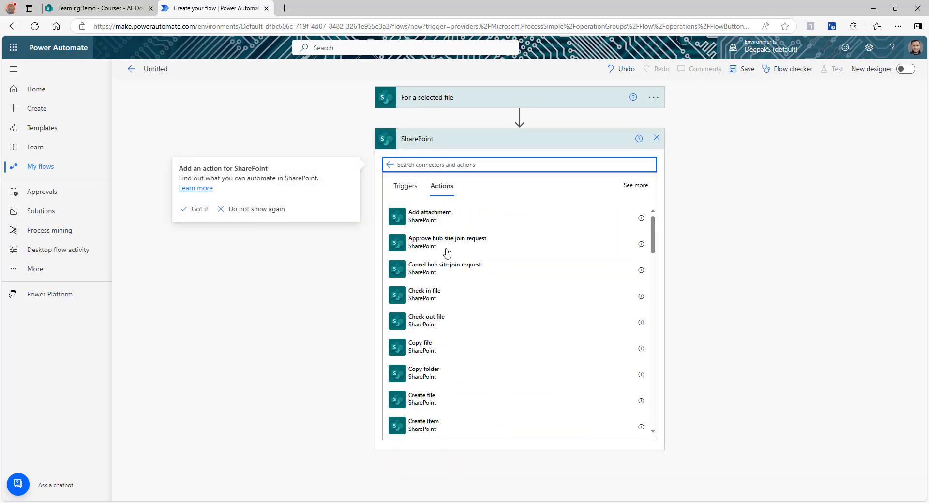
scroll(490, 348, "down", 2)
scroll(492, 348, "down", 10)
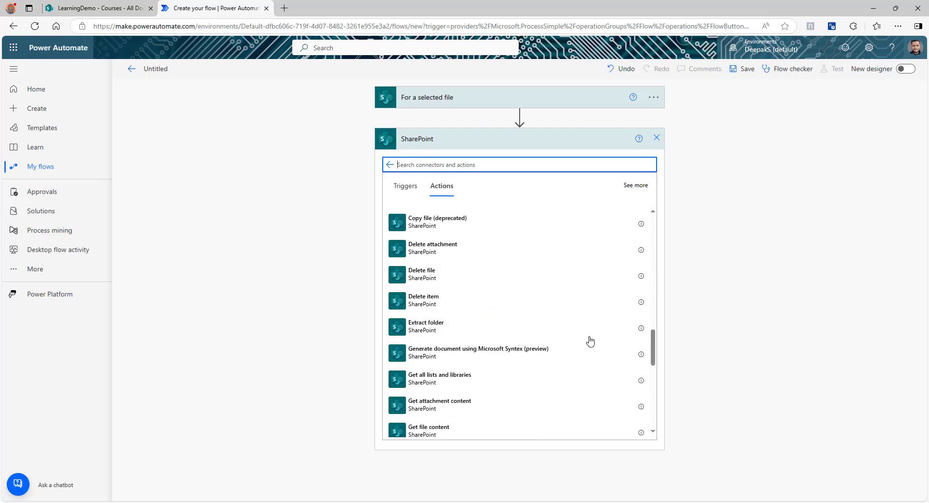
left_click(641, 328)
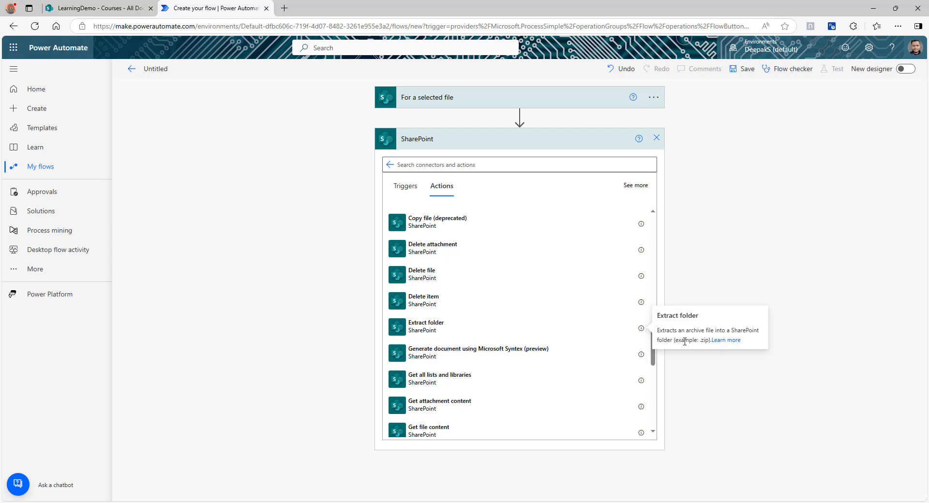
left_click(442, 331)
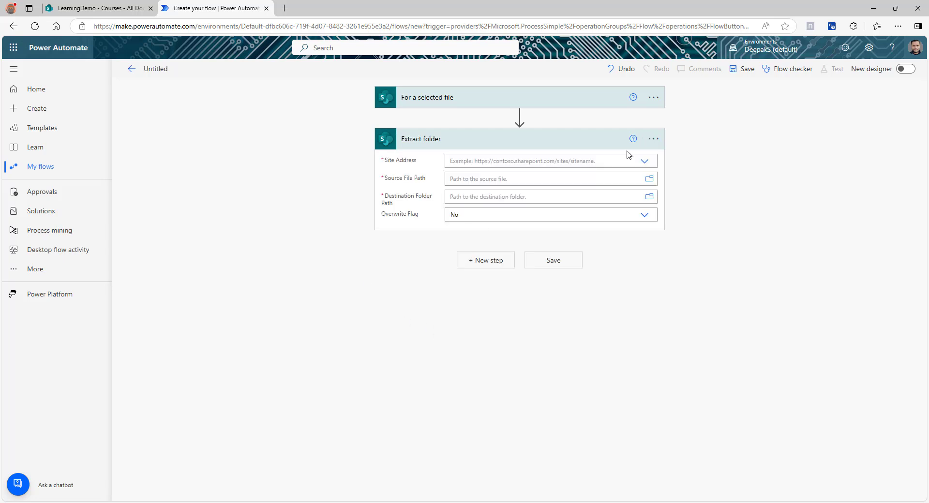
- Set the Extract folder site address to LearningDemo and select the Source File Path field
left_click(645, 162)
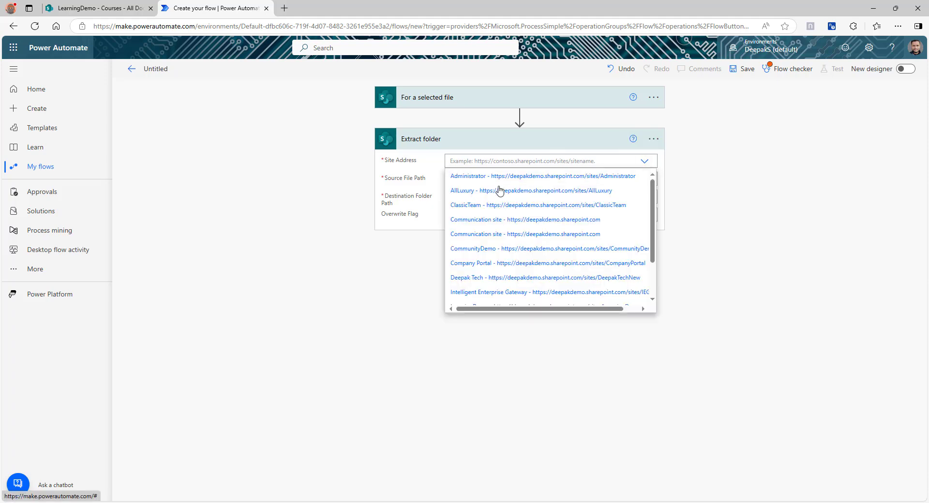
scroll(571, 271, "down", 1)
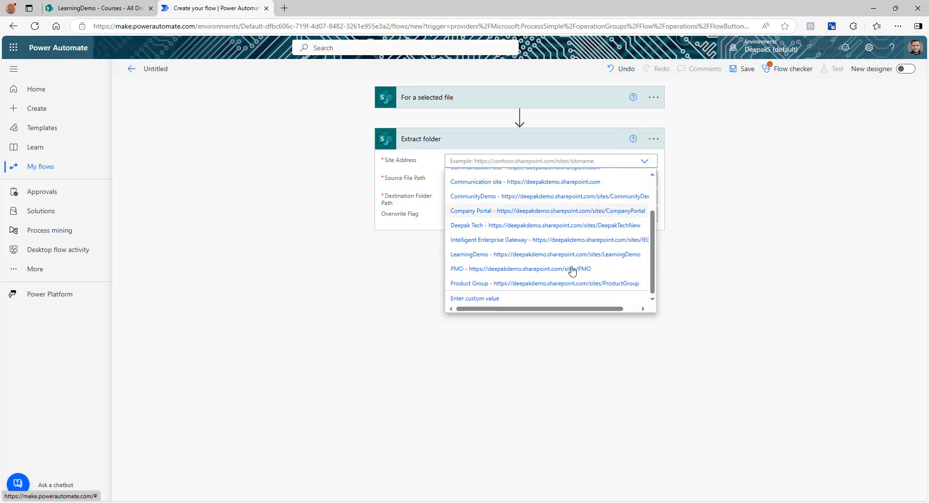
left_click(622, 254)
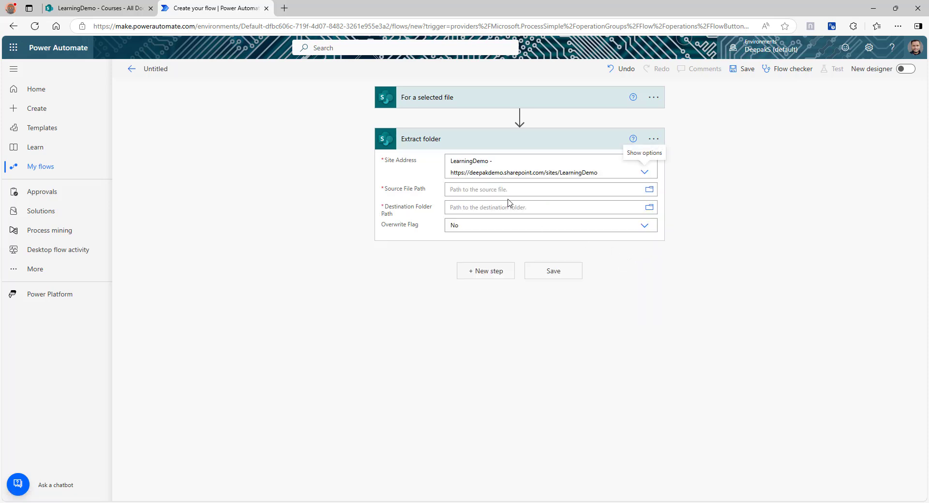
left_click(540, 189)
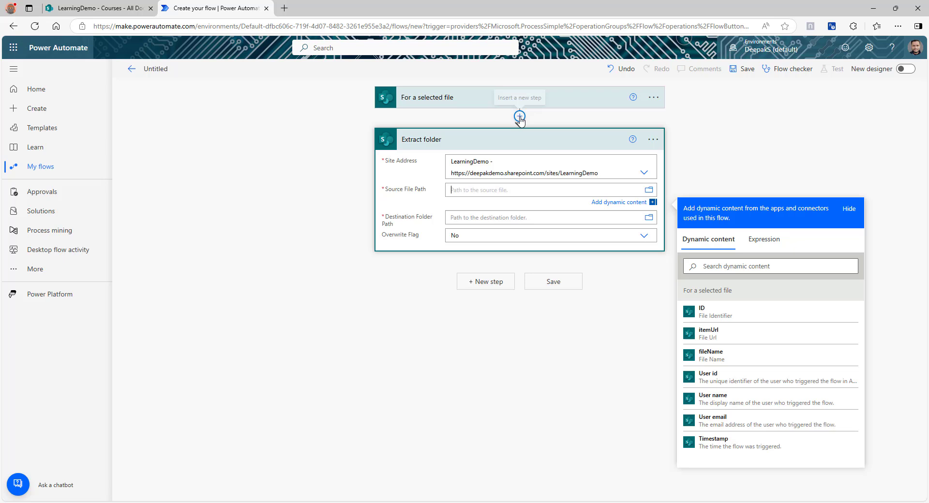
- Insert a SharePoint 'get' action, Get file properties, between the trigger and Extract folder
left_click(519, 117)
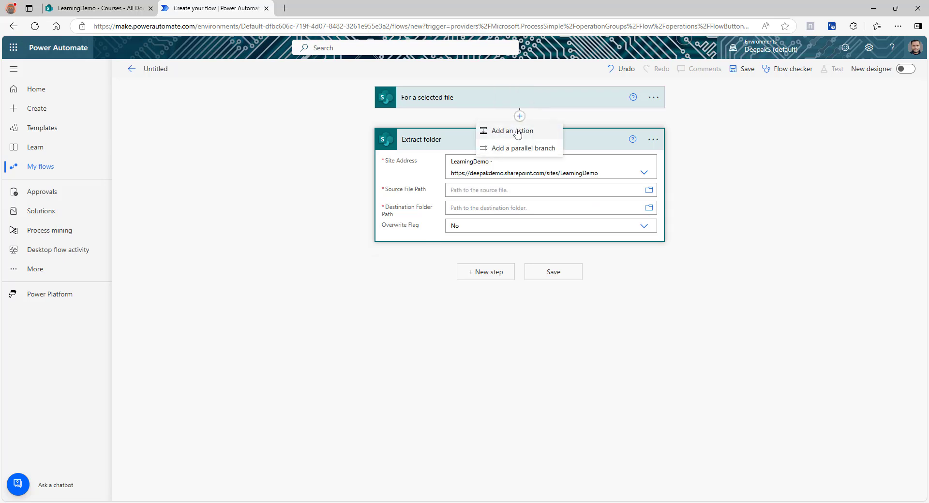
left_click(519, 132)
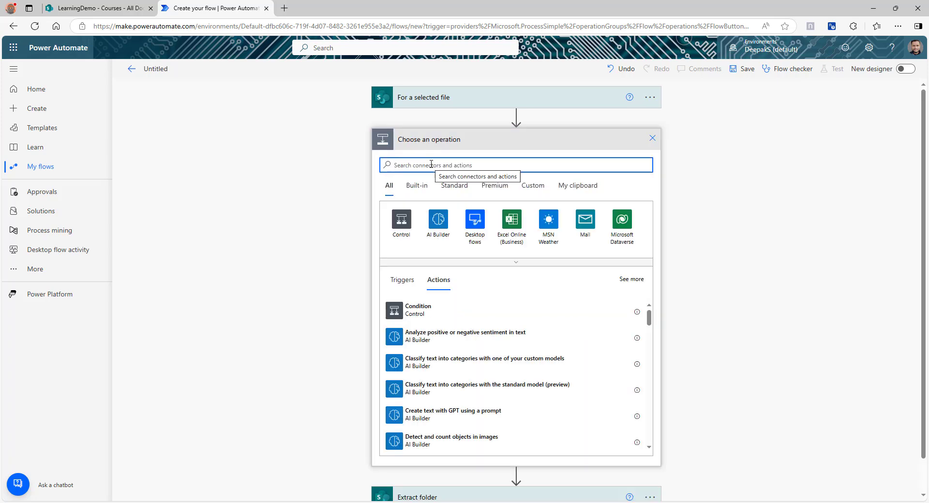
type("get")
left_click(402, 220)
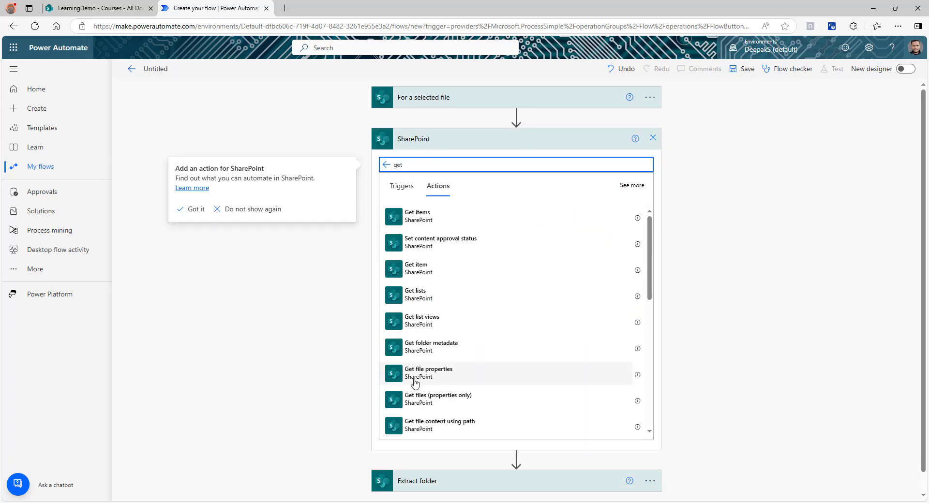
left_click(426, 379)
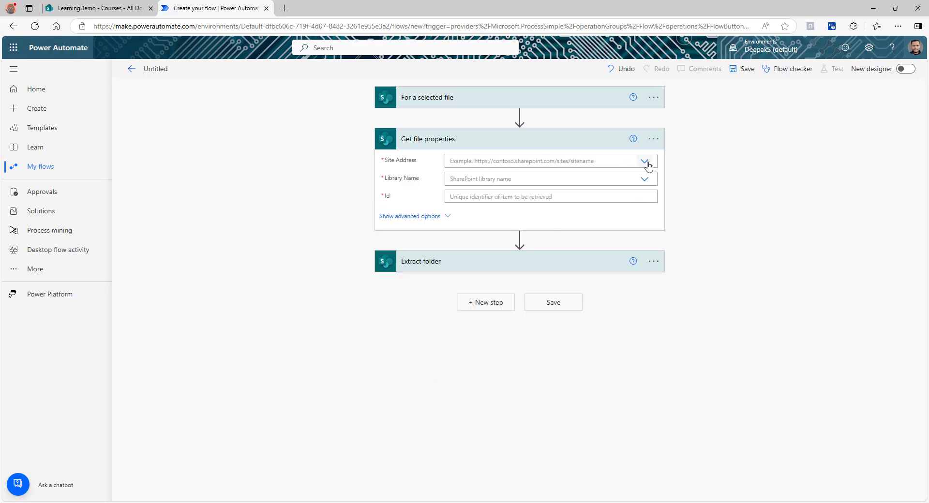
- Set Get file properties to the LearningDemo site, Courses library, and the selected file's ID
left_click(645, 163)
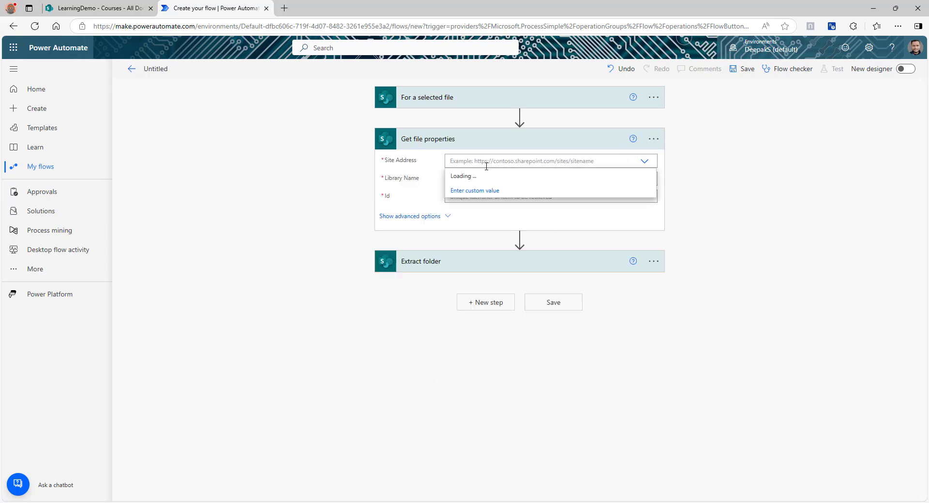
left_click(542, 177)
left_click(473, 189)
left_click(472, 205)
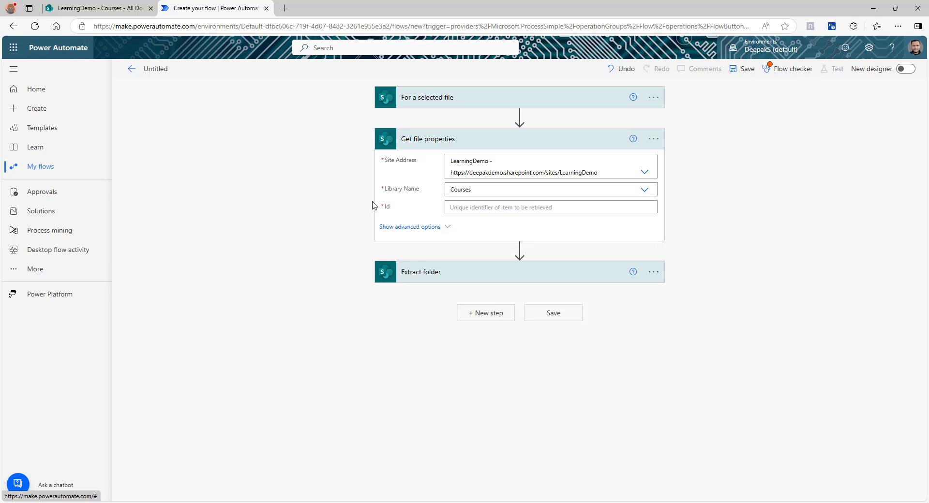
left_click(495, 209)
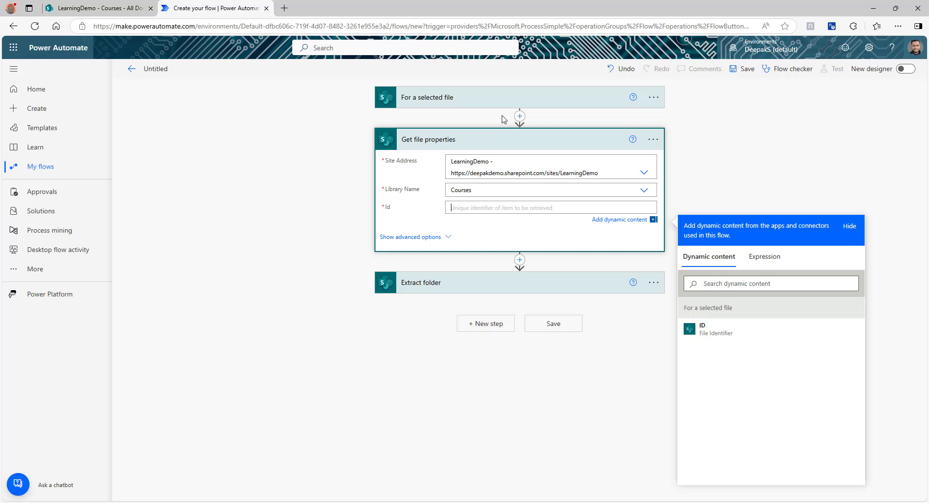
left_click(706, 329)
- Set the Extract folder Source File Path to the file's Full Path
left_click(474, 285)
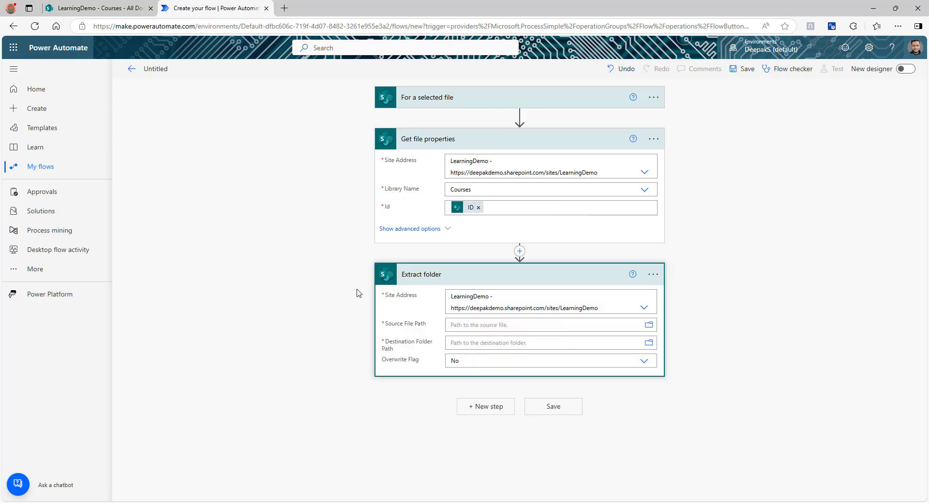
left_click(472, 322)
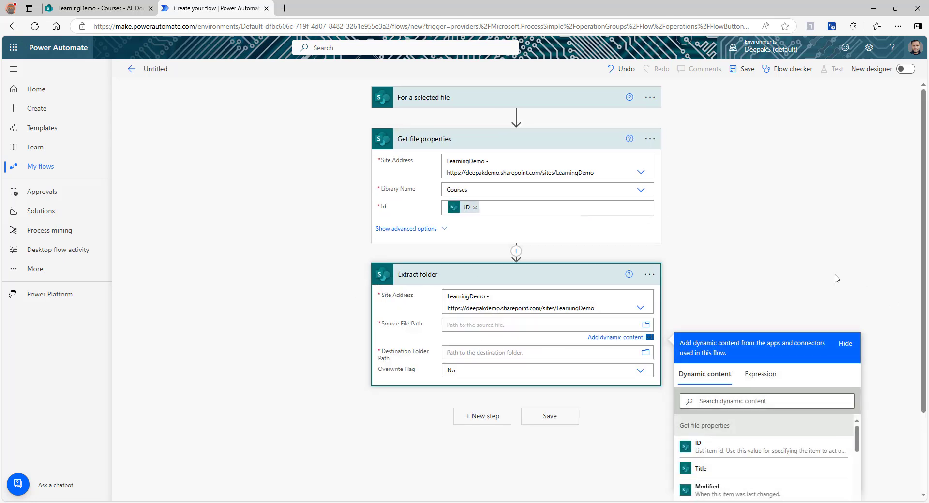
scroll(579, 242, "down", 2)
scroll(411, 150, "up", 2)
scroll(747, 264, "down", 2)
scroll(705, 352, "down", 3)
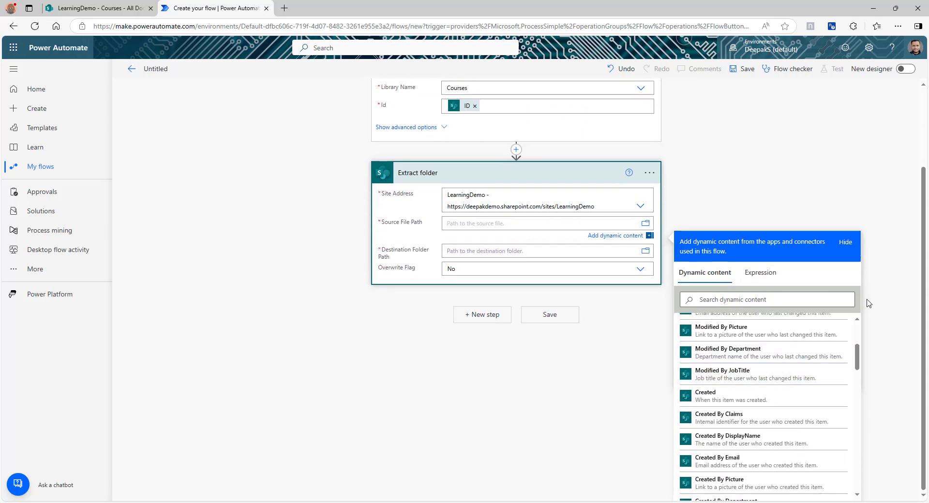
scroll(731, 382, "down", 8)
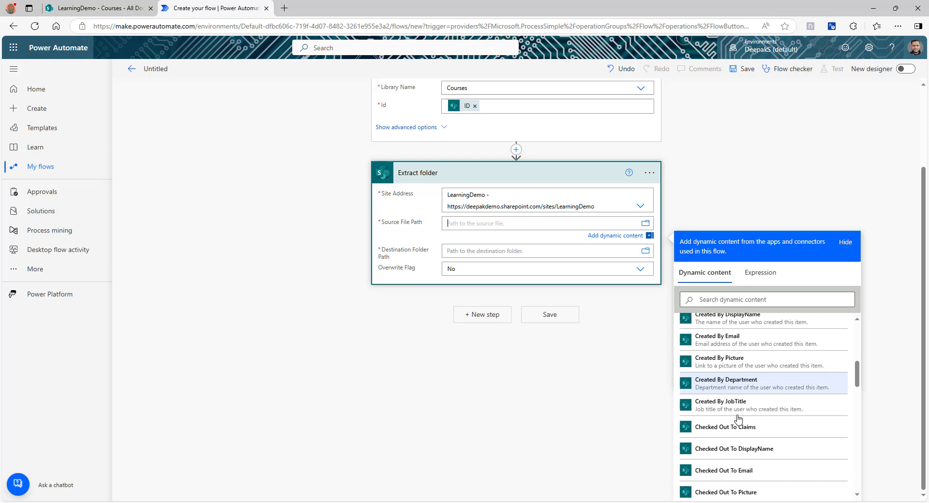
left_click(808, 411)
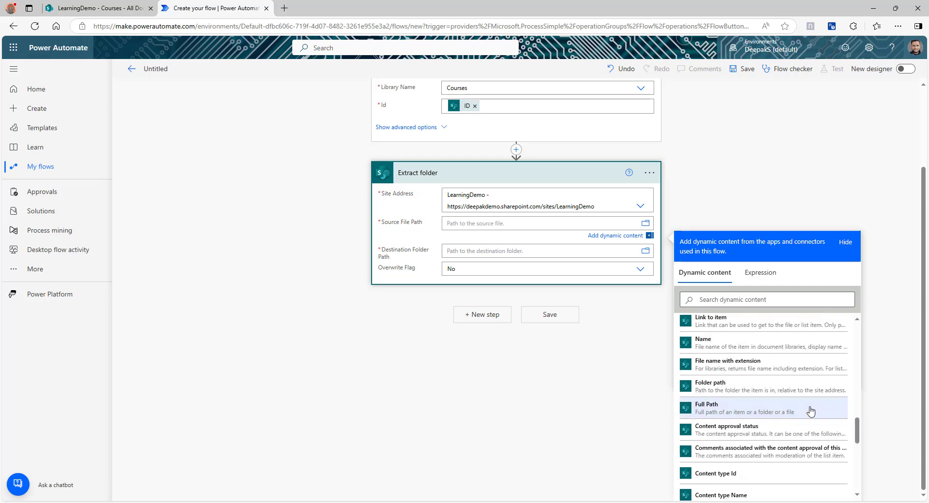
- Use Folder path as the destination, set Overwrite Flag to Yes, and save the flow
left_click(603, 252)
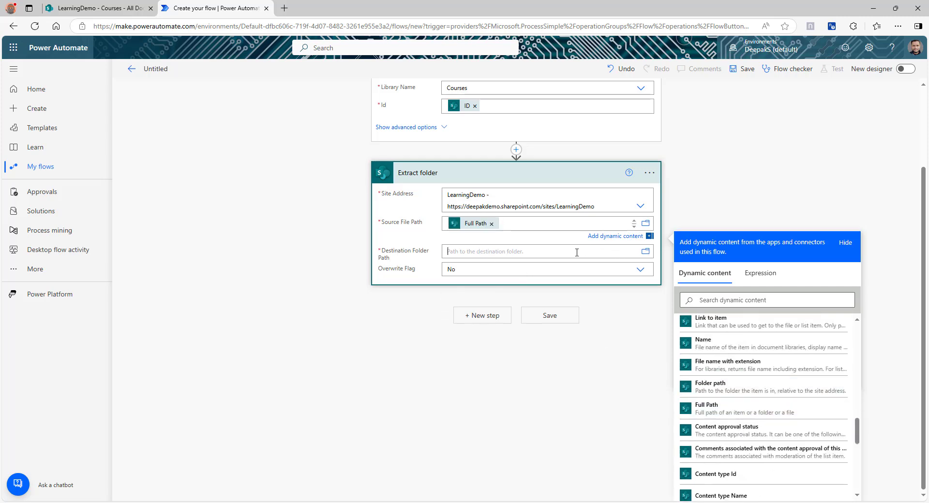
scroll(453, 363, "up", 2)
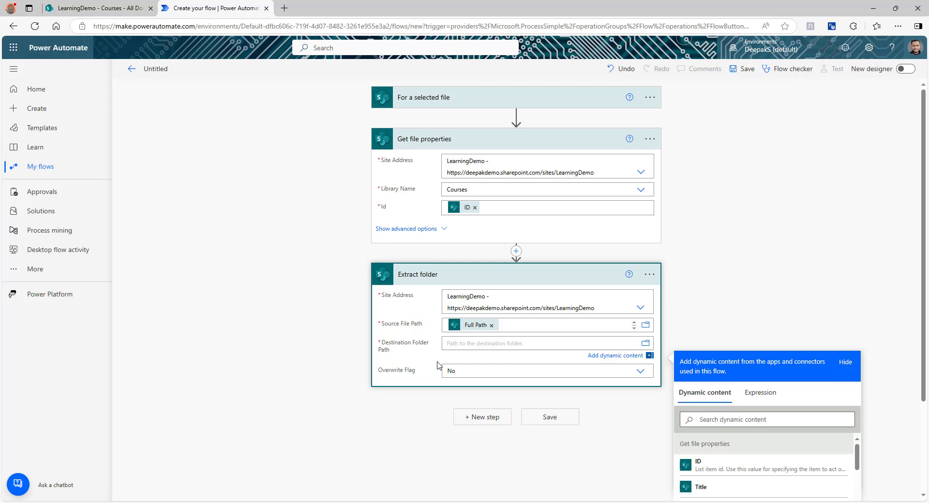
scroll(722, 387, "down", 5)
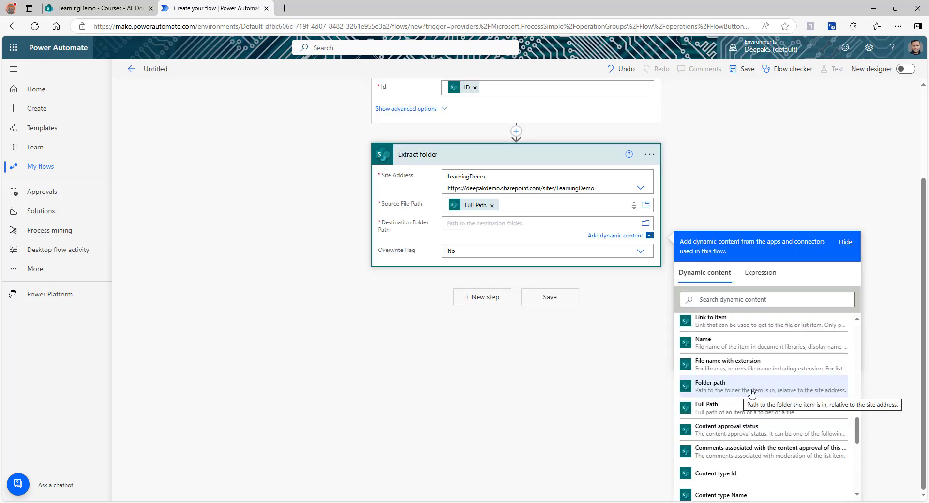
left_click(722, 388)
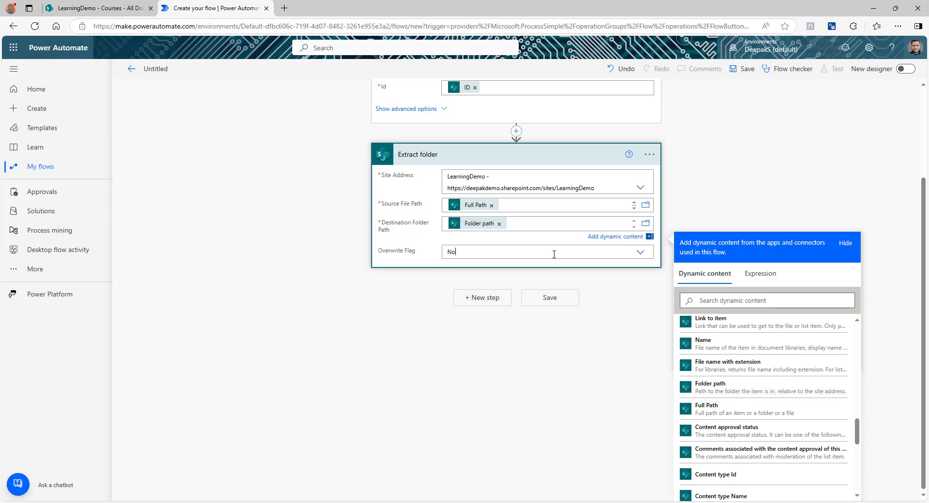
left_click(570, 254)
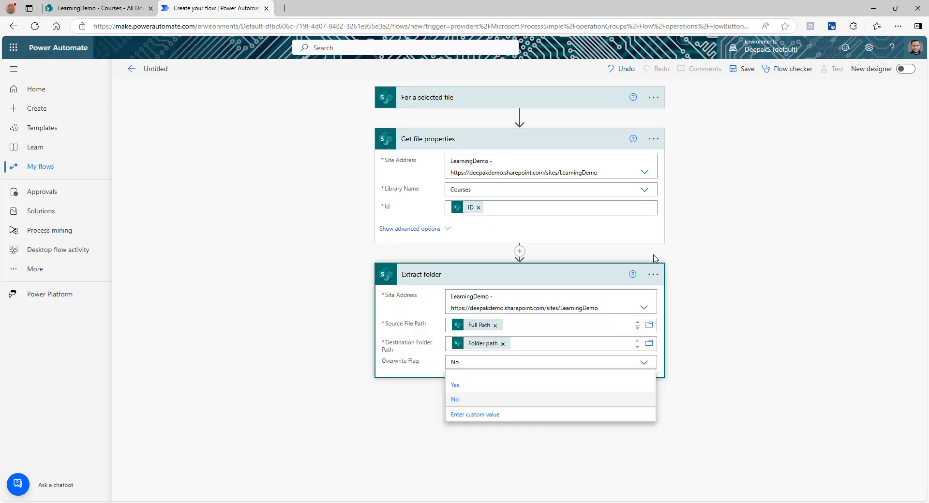
left_click(455, 386)
left_click(743, 68)
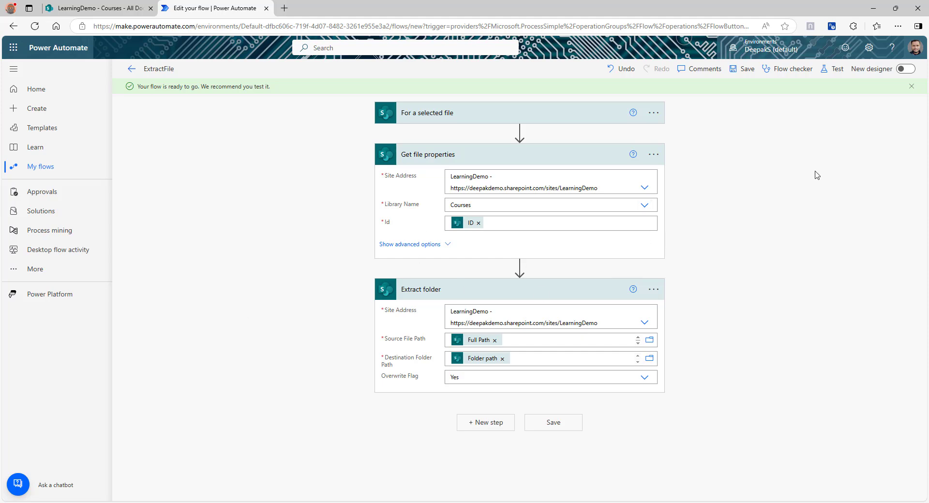
- Drop DIAD Instructor.zip into the empty Courses library and start the ExtractFile flow on it, confirming its SharePoint connection
left_click(84, 7)
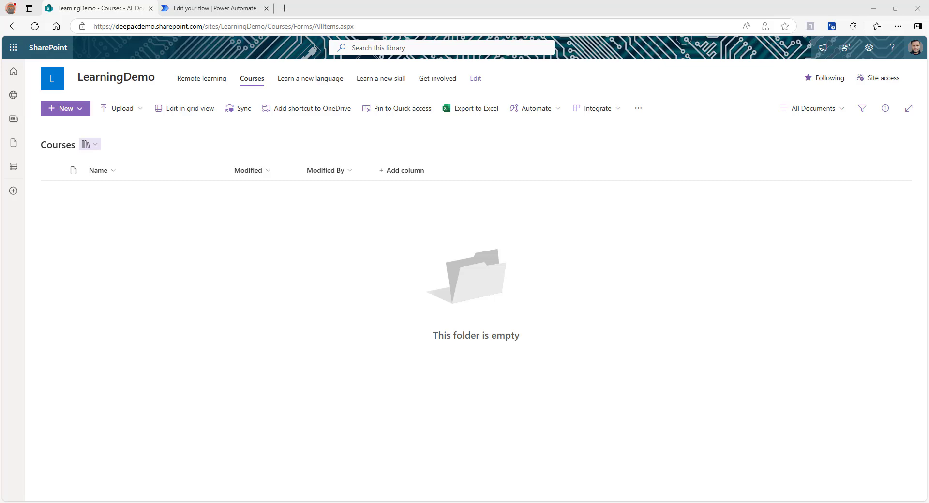
left_click_drag(227, 246, 272, 265)
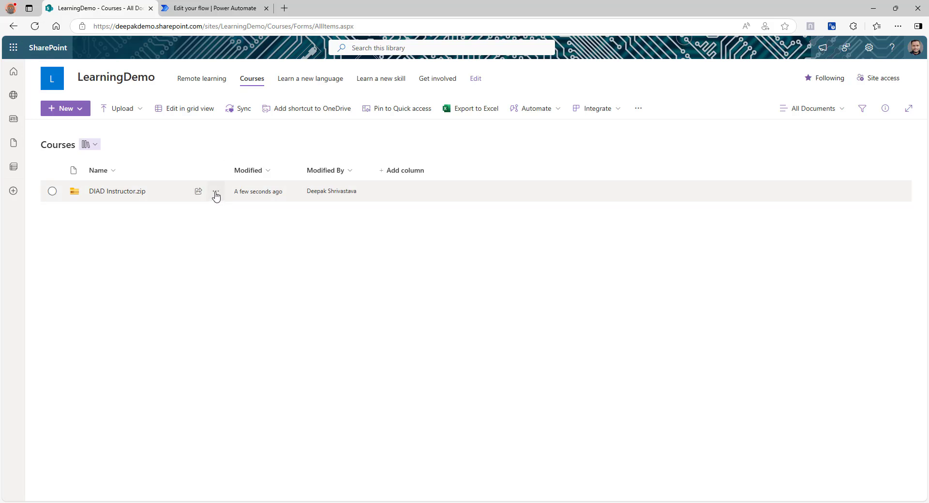
left_click(216, 194)
mouse_move(263, 304)
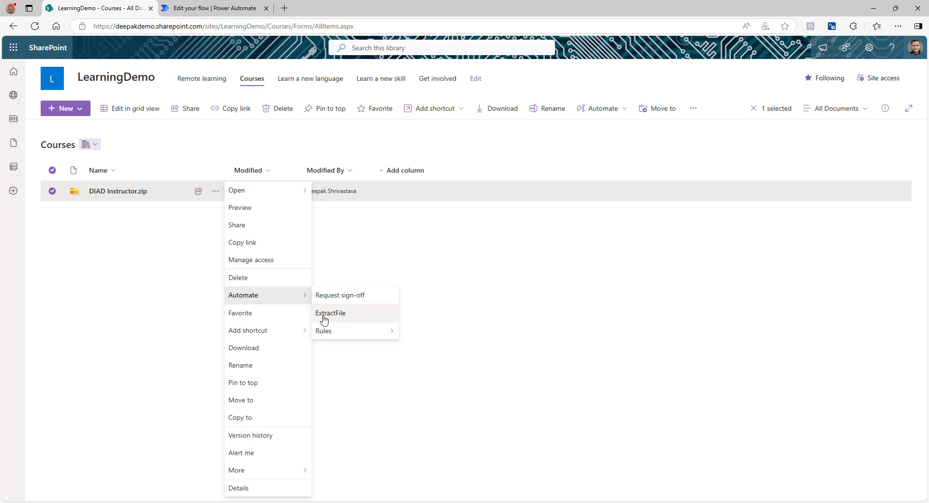
left_click(341, 314)
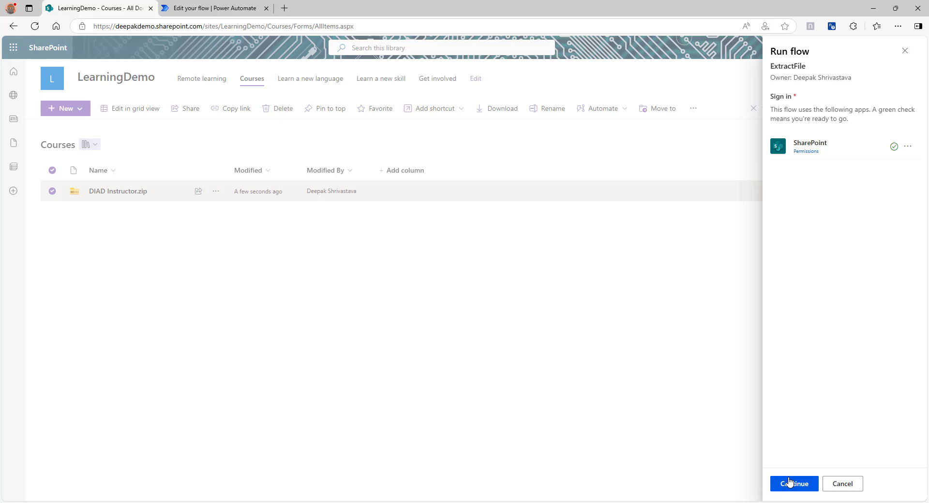
left_click(790, 482)
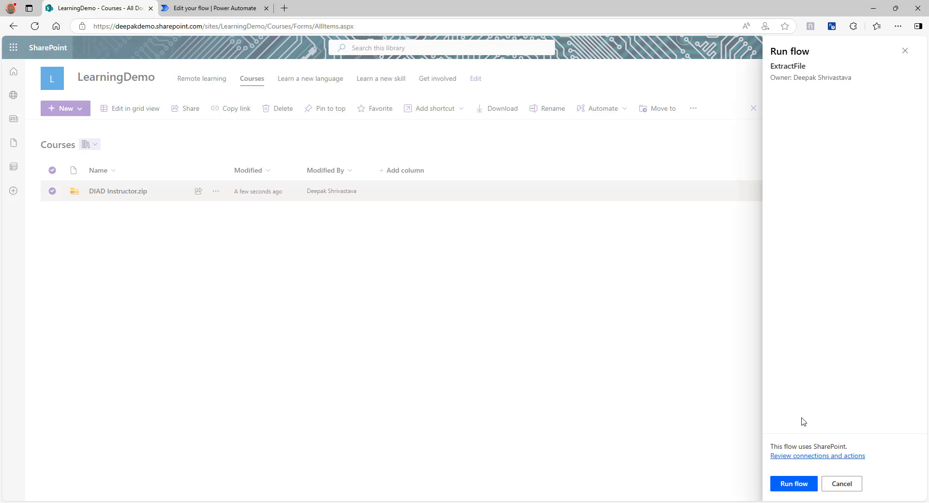
left_click(792, 484)
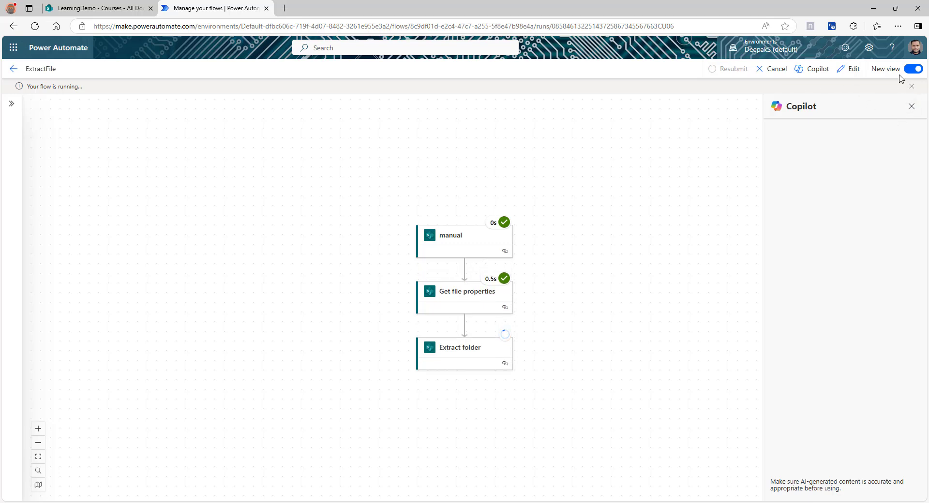
- In the classic run view, check the trigger and Get file properties outputs, then go back to the Courses library
left_click(912, 69)
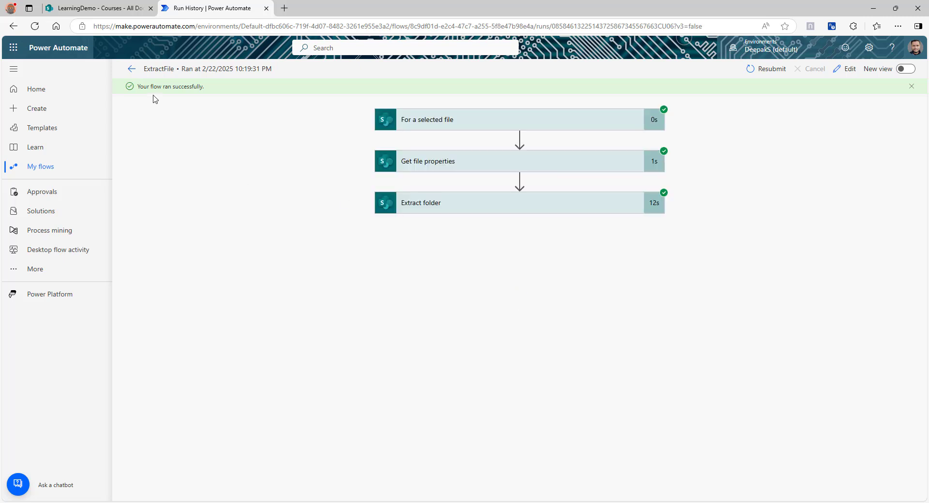
left_click(463, 128)
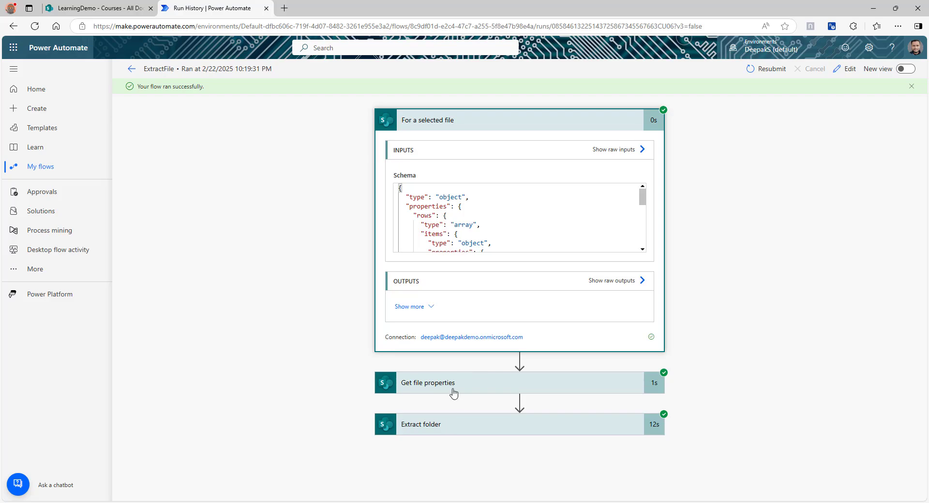
left_click(453, 393)
scroll(605, 355, "down", 7)
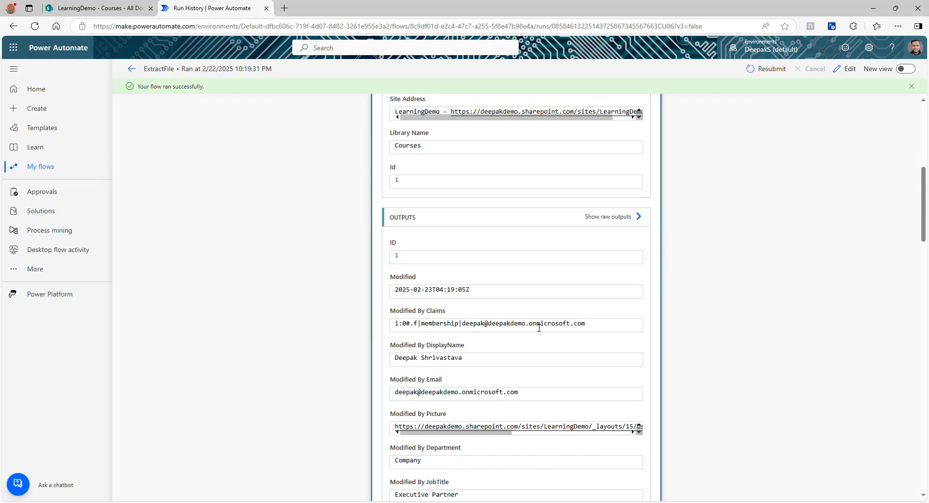
scroll(709, 373, "down", 15)
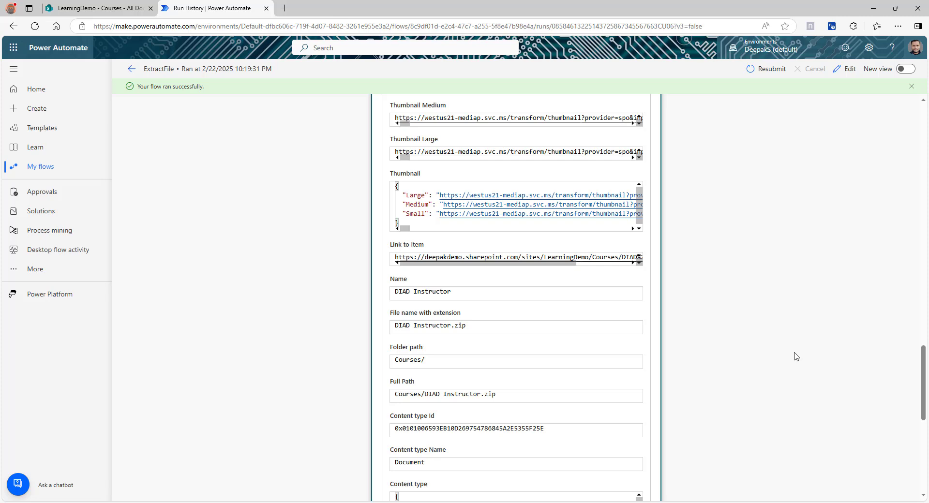
scroll(795, 358, "down", 8)
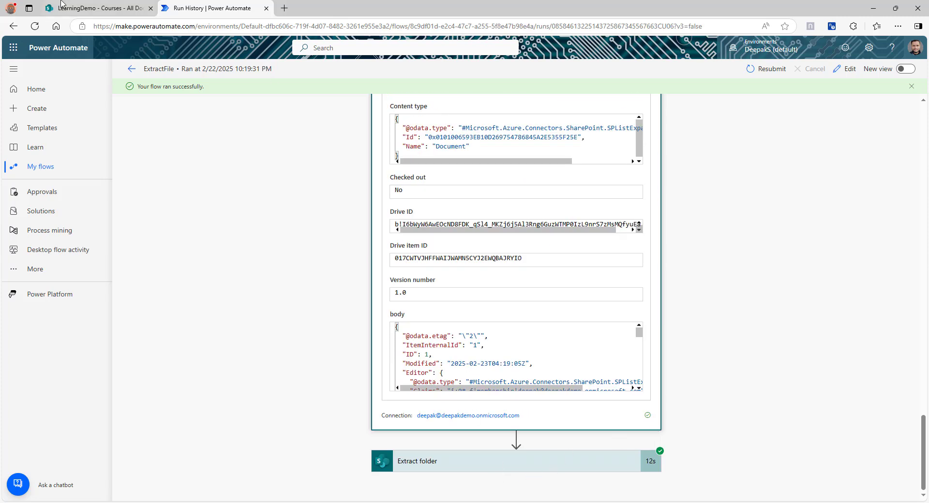
left_click(77, 7)
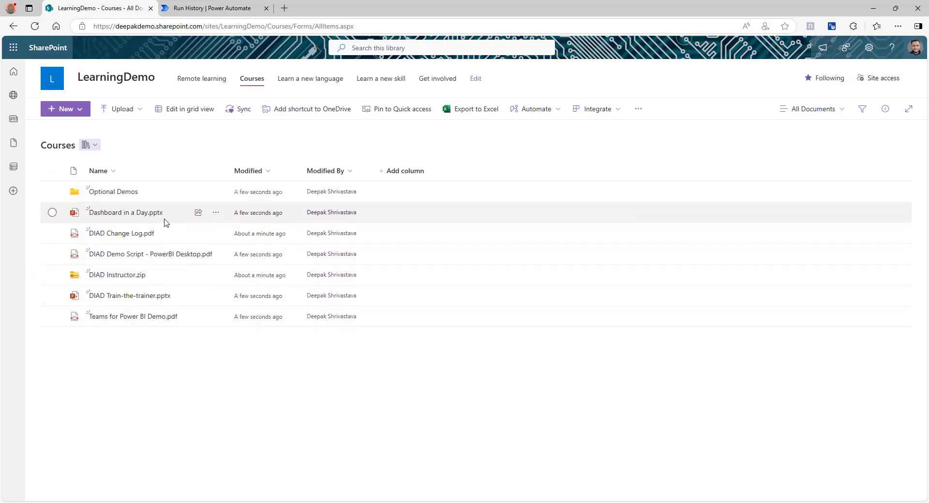
left_click(52, 212)
left_click(52, 234)
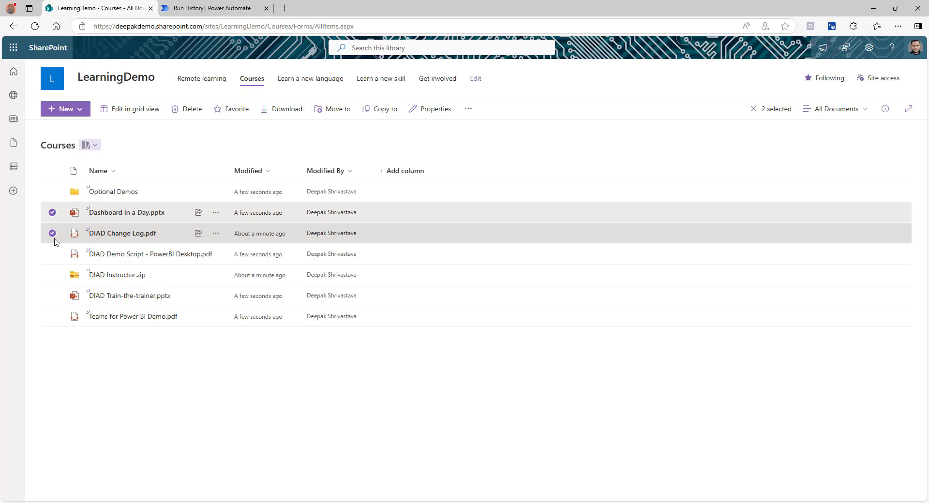
left_click(112, 193)
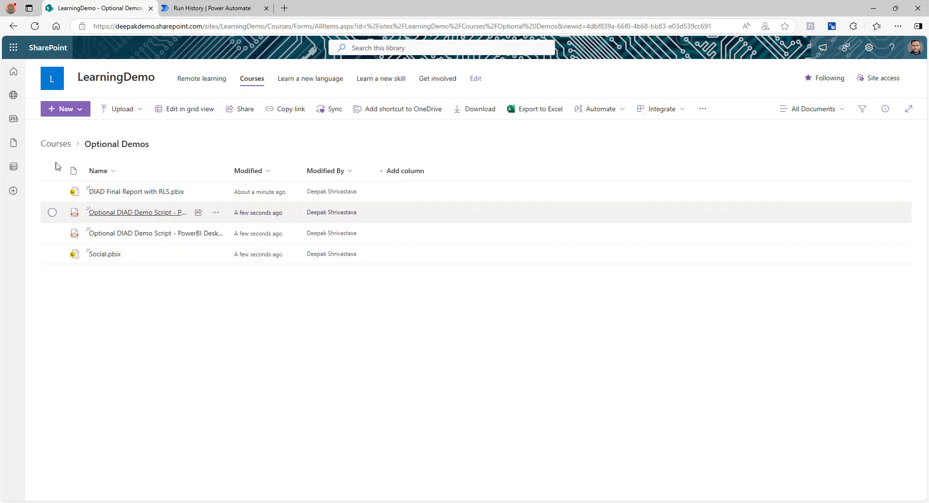
left_click(55, 144)
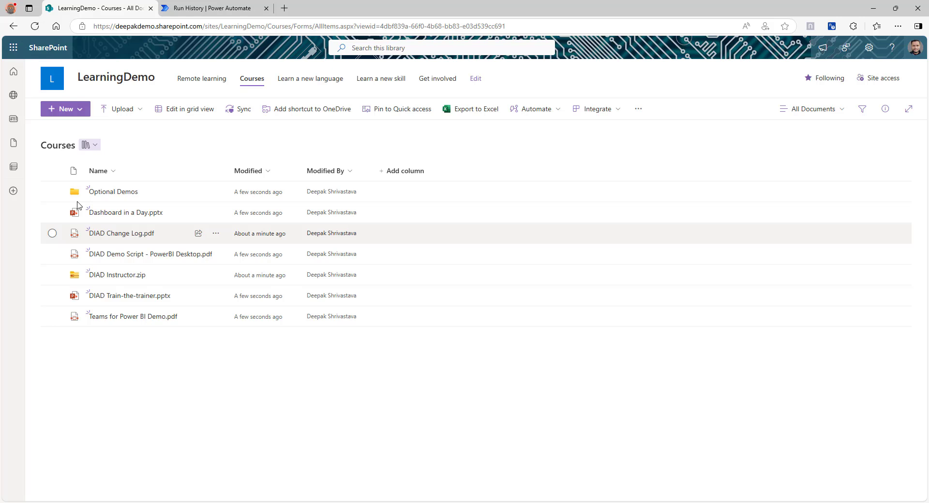